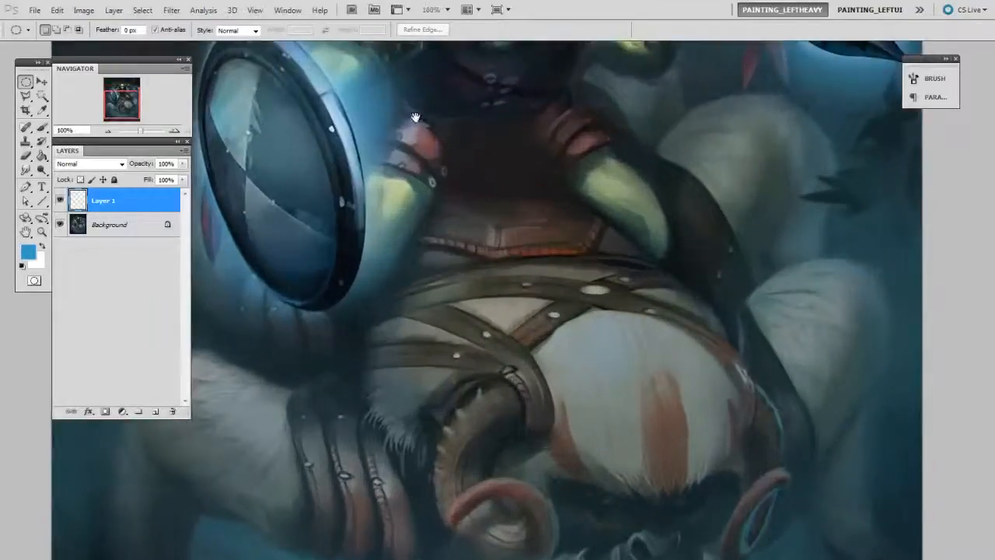
Step: Draw a blue arrow pointing right inside the circle on Layer 1 with the 9 px Line tool
drag(597, 288, 617, 482)
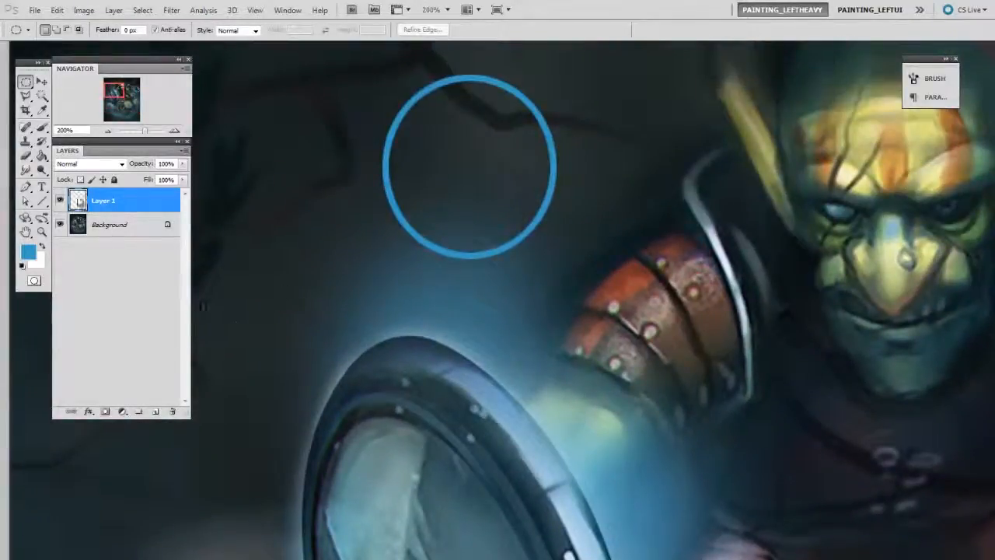
click(43, 202)
drag(398, 169, 519, 170)
drag(519, 171, 465, 212)
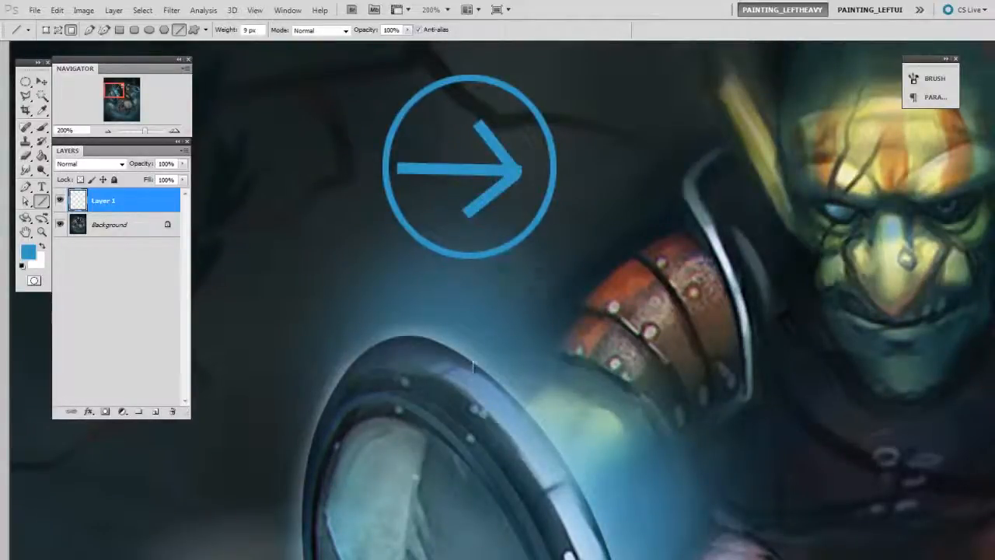
Step: Convert the arrow symbol's layer to a smart object and set its blend mode to Linear Dodge (Add)
right_click(115, 202)
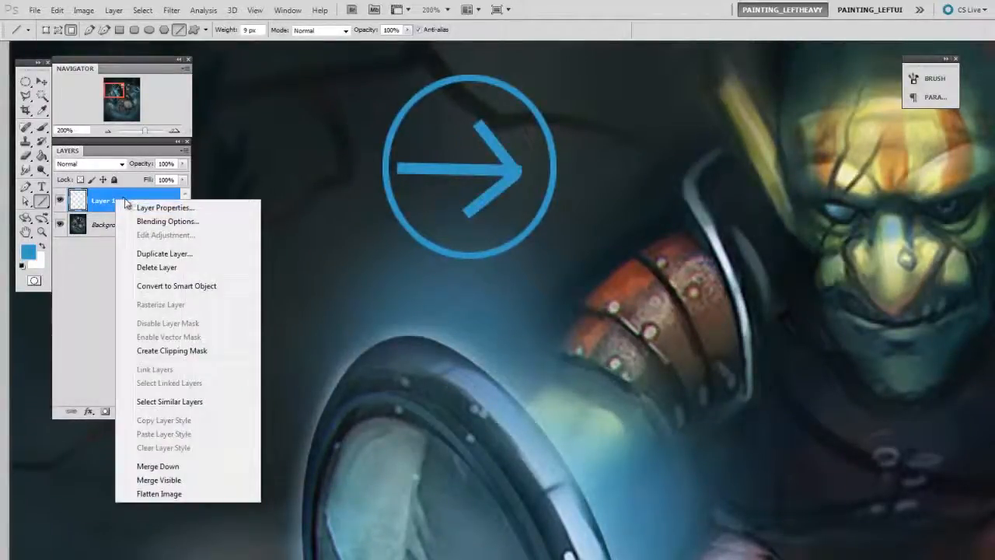
click(218, 287)
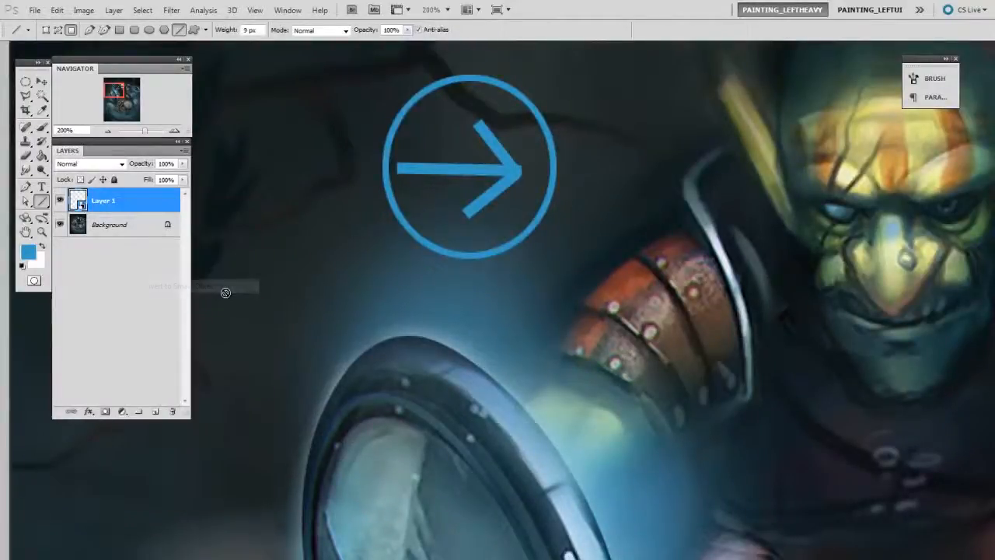
click(109, 164)
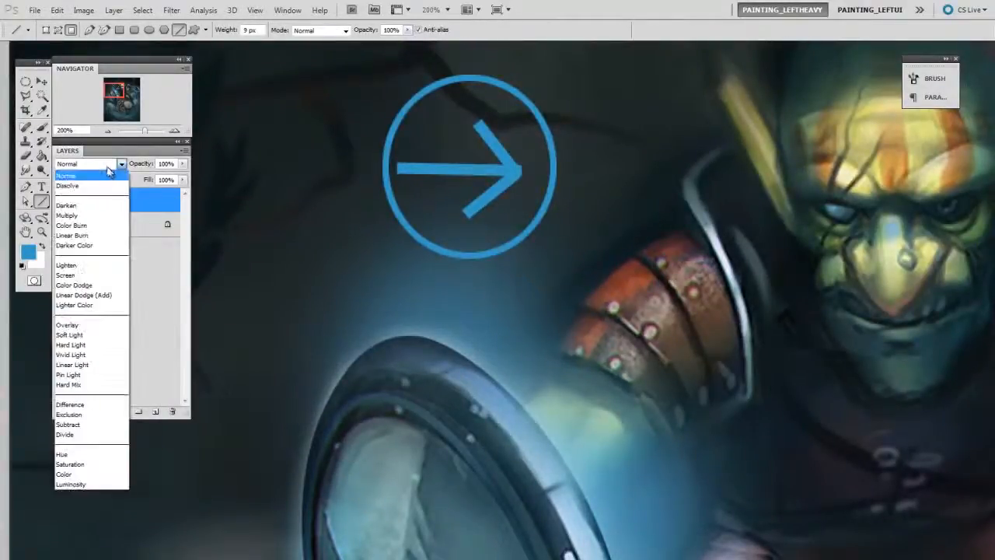
click(116, 295)
Step: Move the arrow symbol between the shield and the shoulder armour, then narrow and tilt it with Free Transform
click(42, 81)
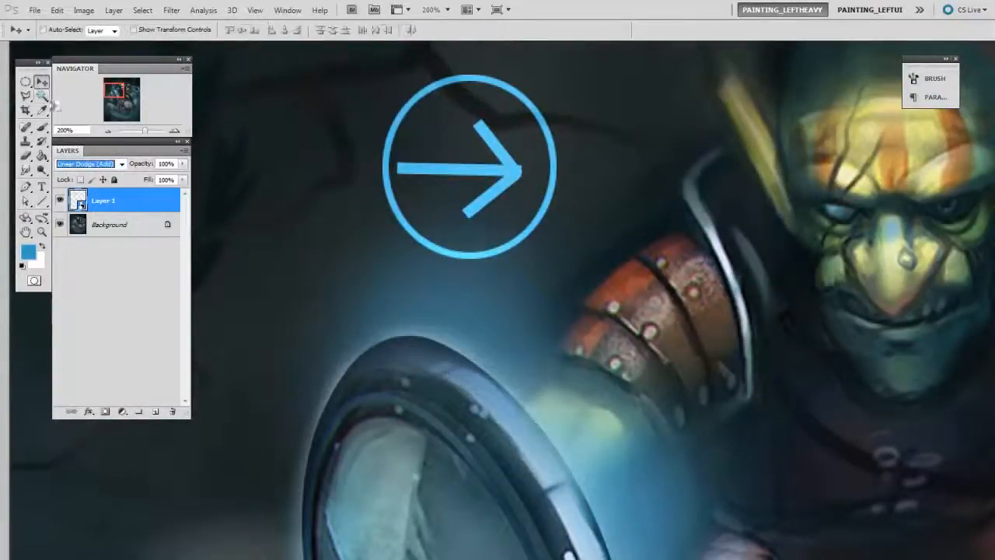
key(ctrl+minus)
key(ctrl+minus)
drag(654, 398, 552, 219)
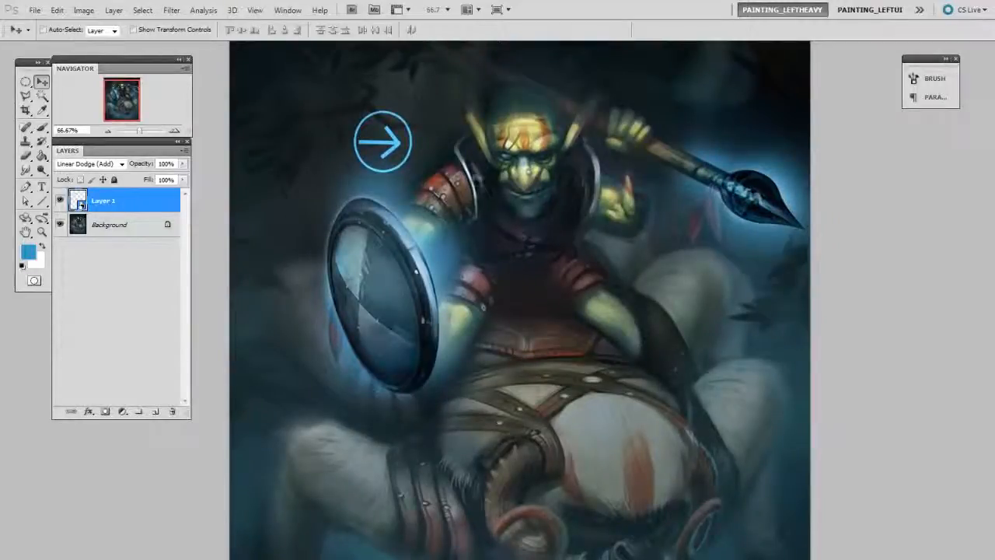
drag(442, 158, 464, 171)
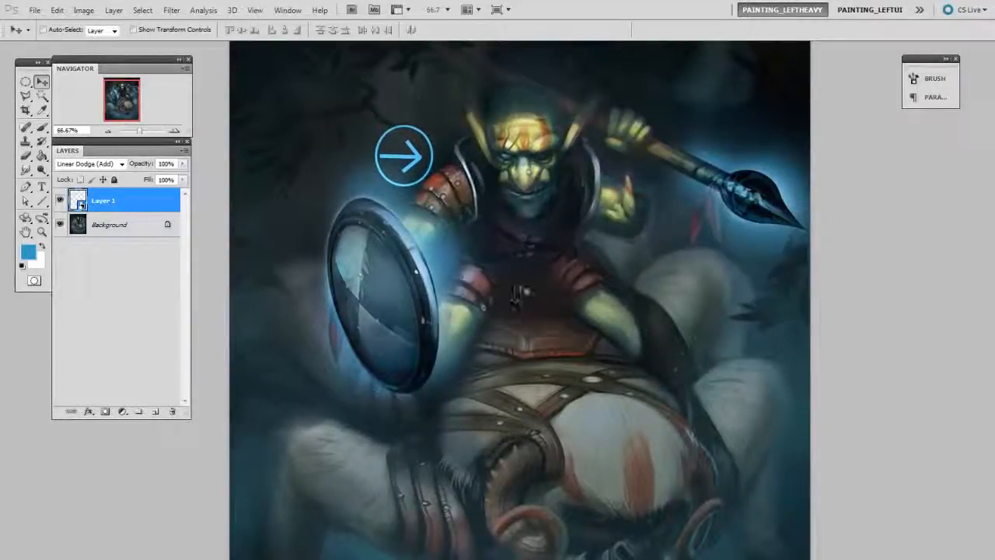
key(ctrl+t)
drag(433, 186, 399, 182)
drag(424, 185, 427, 215)
key(Return)
key(c)
key(v)
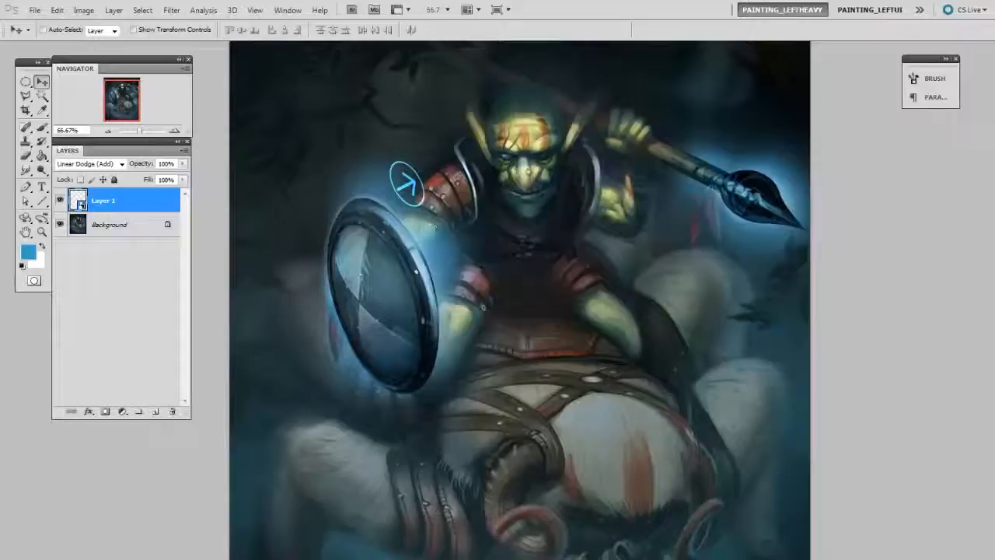
Step: Duplicate the arrow symbol to the shield's left edge and rotate the copy so its arrow points outward
drag(417, 192, 295, 172)
key(ctrl+t)
drag(336, 233, 339, 263)
key(Return)
Step: Place another copy of the arrow symbol at the shield's top edge and rotate it to point upward
drag(414, 315, 428, 245)
key(ctrl+t)
drag(350, 182, 351, 194)
key(Return)
drag(392, 236, 414, 255)
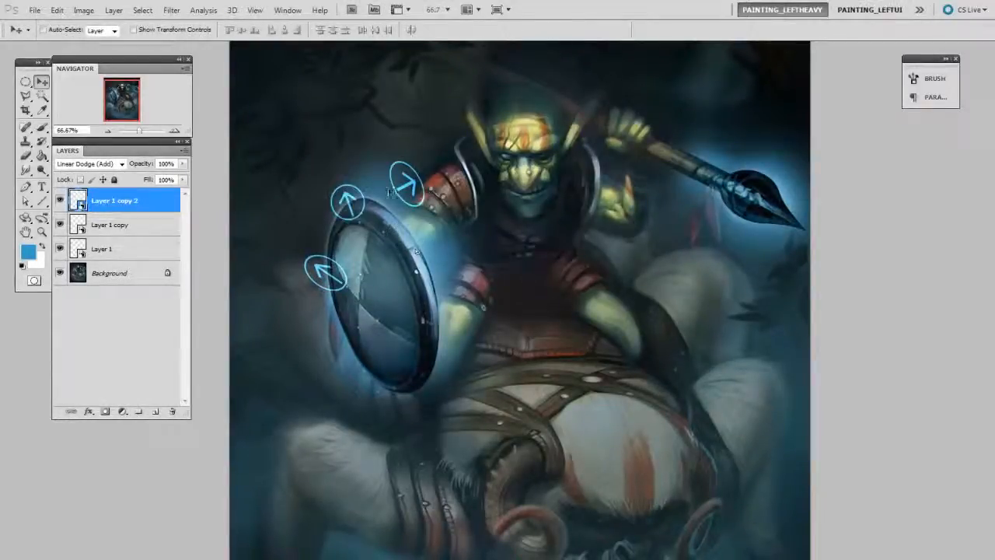
Step: Add two more arrow symbol copies, a wide one at the shield's right edge and a small one inside it, and transform them
drag(401, 195, 403, 332)
key(ctrl+t)
key(Return)
key(ctrl+t)
key(Return)
Step: Lower the opacity of the small arrow symbol inside the shield
click(182, 165)
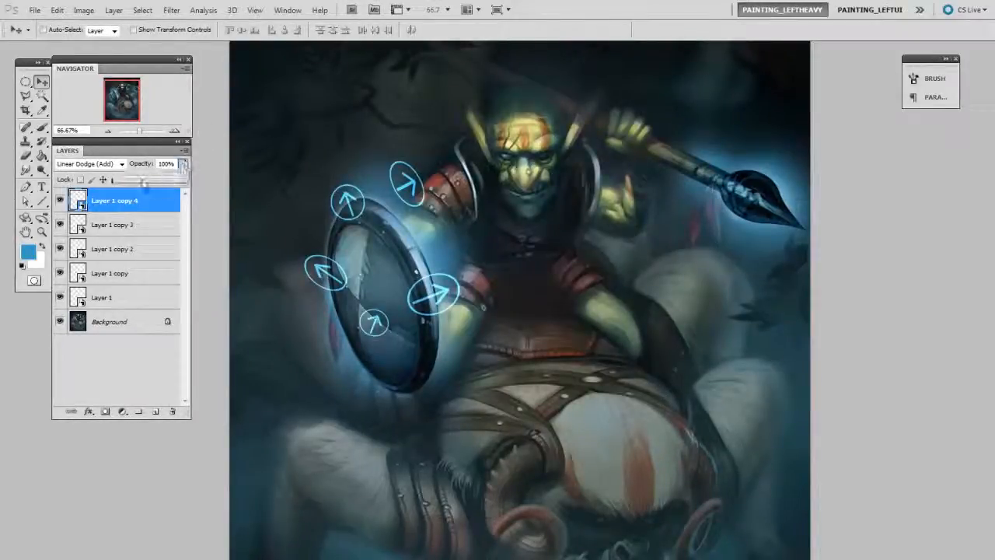
drag(129, 186, 134, 187)
drag(536, 275, 539, 273)
Step: Select the original arrow symbol beside the shoulder armour, adjust its placement and shape, and set its opacity to 40%
ctrl+click(415, 184)
mouse_move(415, 184)
mouse_down()
mouse_move(413, 203)
mouse_move(421, 182)
mouse_up()
key(ctrl+t)
key(Return)
click(183, 164)
drag(181, 180, 146, 179)
click(168, 165)
click(184, 164)
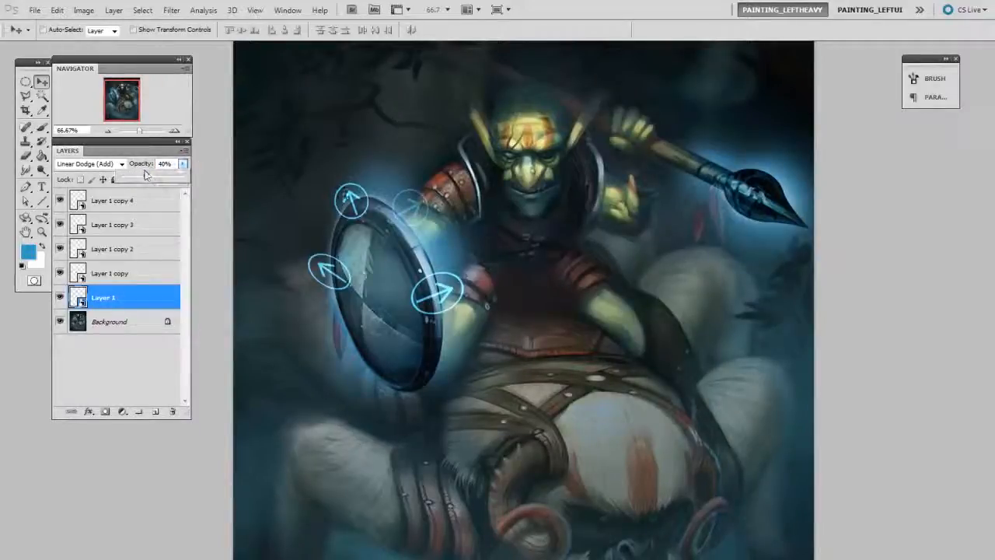
Step: Shift the arrow symbol at the shield's top slightly to the left and set its opacity to 74%
ctrl+click(347, 196)
drag(346, 196, 339, 194)
click(184, 164)
drag(184, 179, 168, 184)
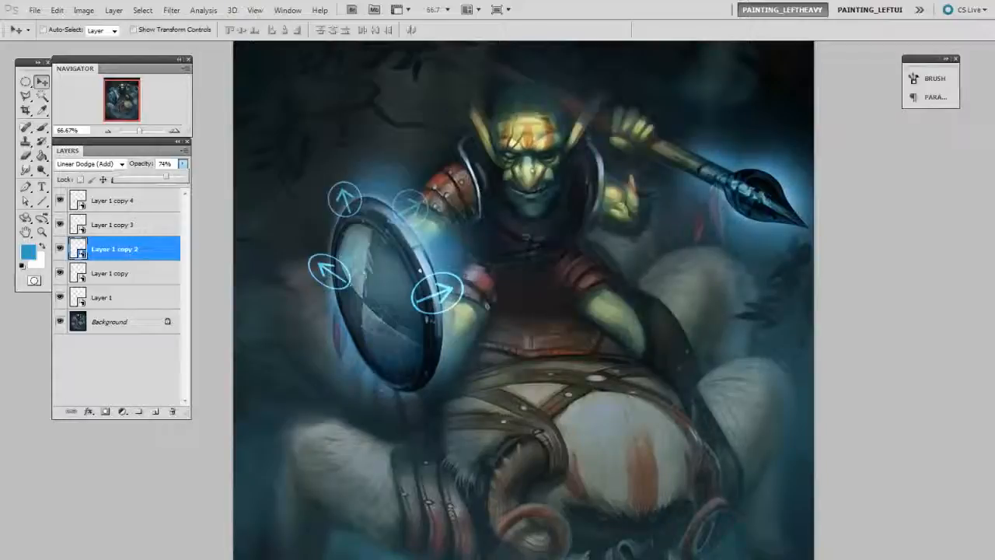
Step: Open the smart object contents of Layer 1 copy 3 for editing at 200% beside the painting
click(148, 227)
right_click(132, 227)
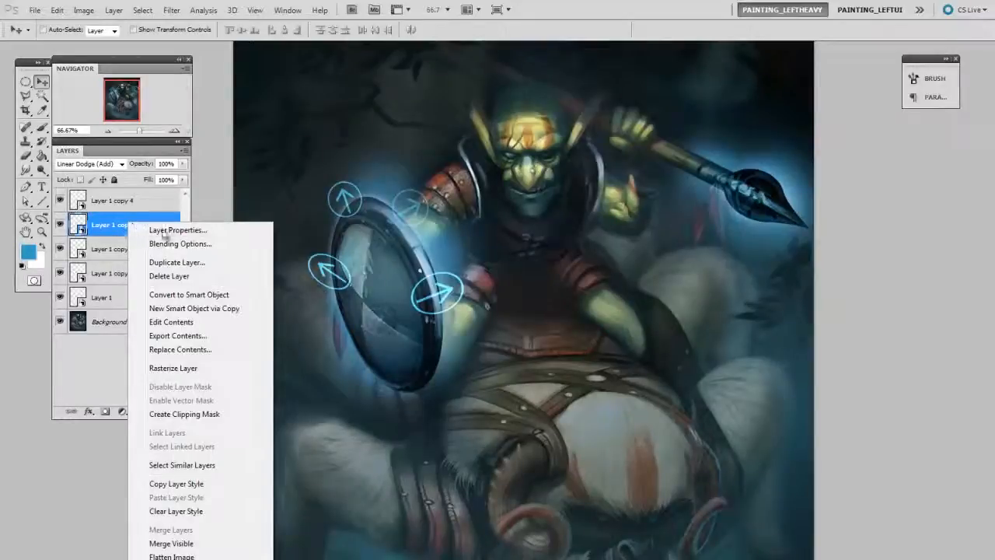
click(173, 322)
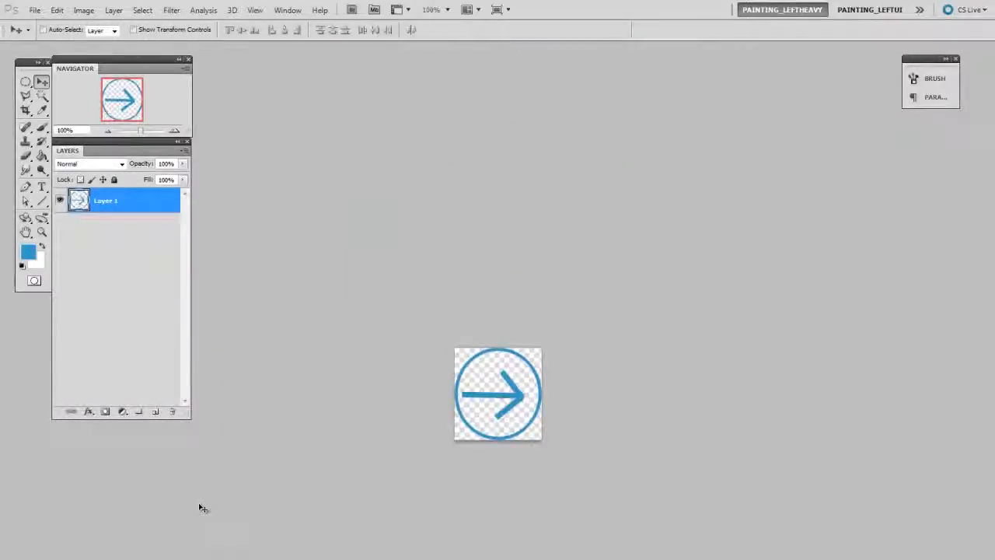
key(ctrl+plus)
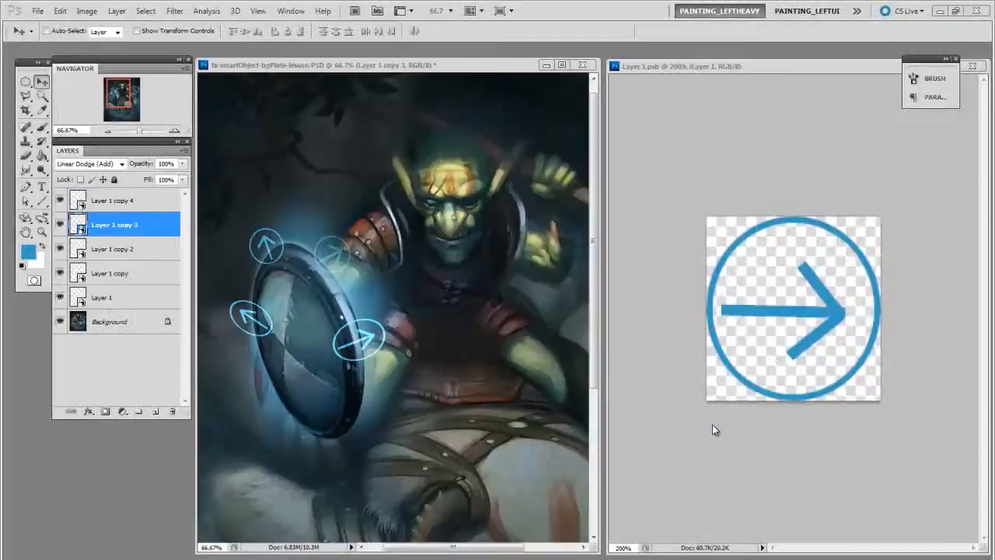
click(712, 424)
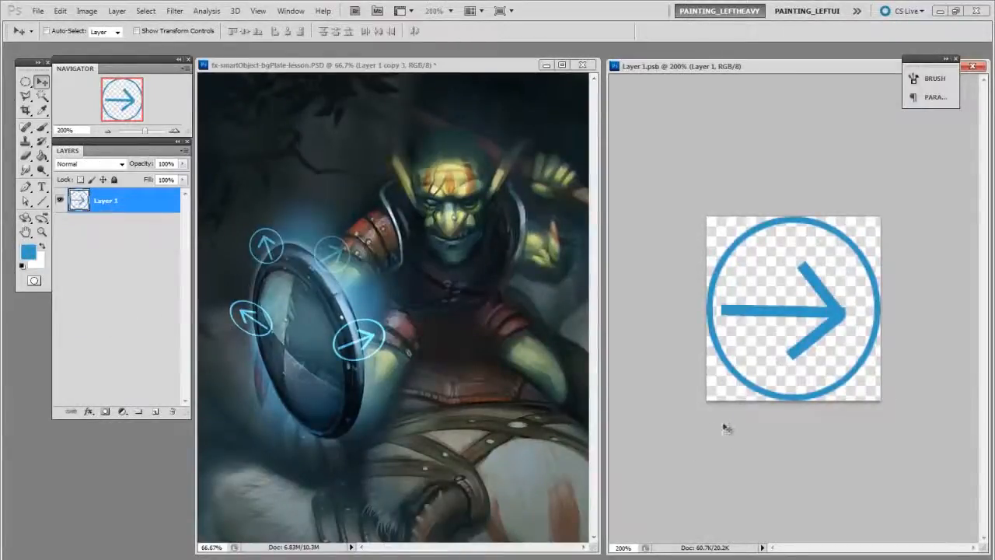
Step: Hide the arrow layer in the smart object document and add two new empty layers above it
click(59, 201)
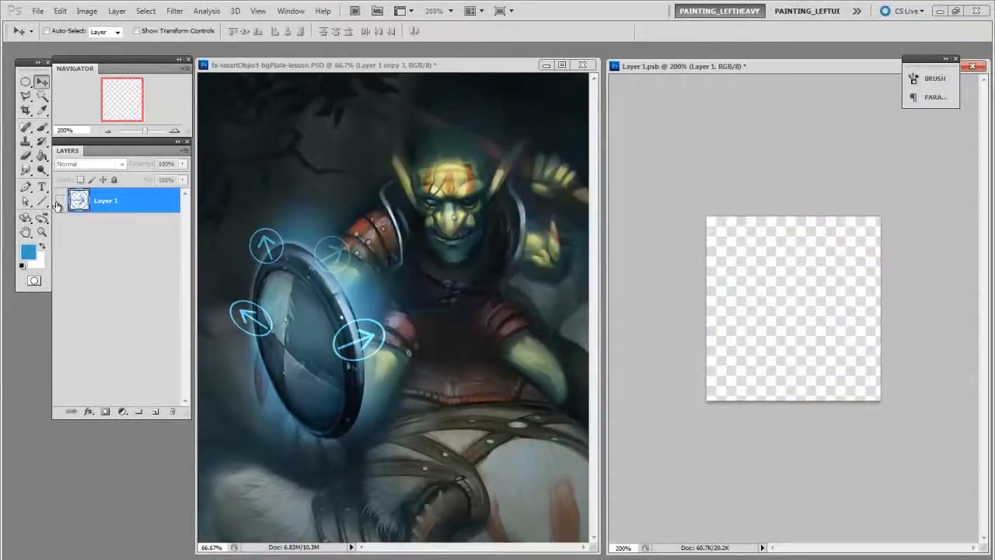
click(157, 412)
key(ctrl+alt+shift+n)
Step: Set the foreground colour to the dark blue #2c6076
key(b)
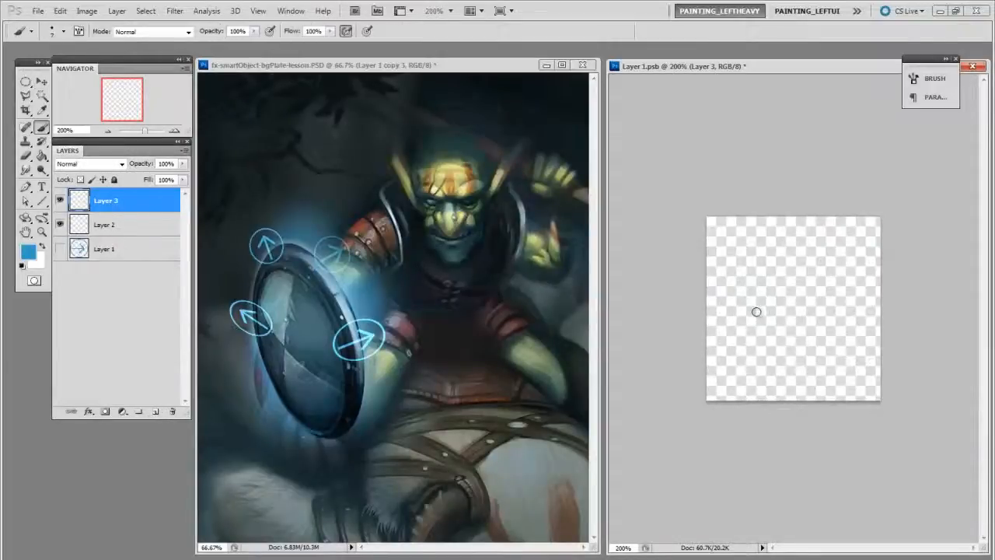
key(n)
drag(768, 404, 778, 407)
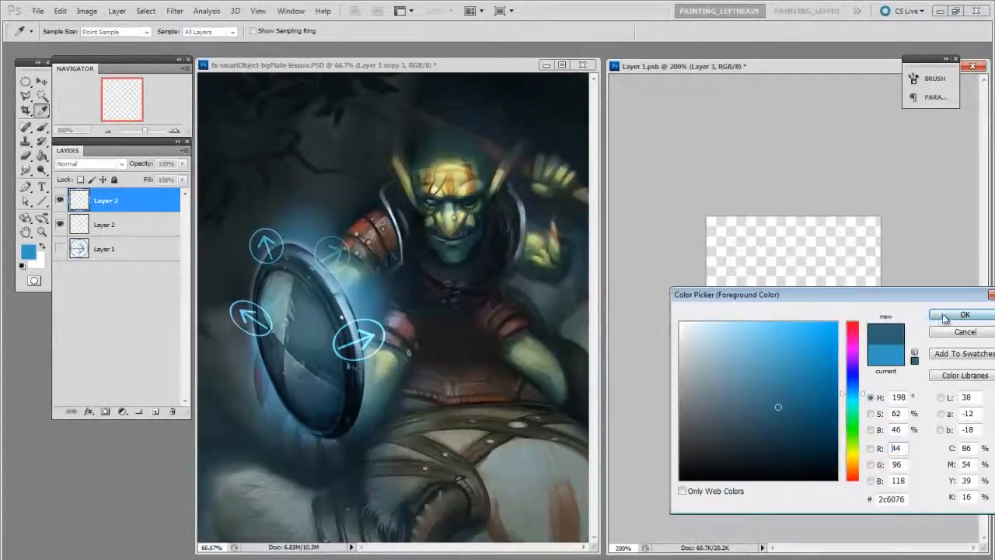
click(953, 318)
Step: Paint loose test strokes across Layer 3 with a 20 px round brush and save the smart object
right_click(816, 295)
click(702, 367)
click(671, 280)
key(bracketright)
key(bracketright)
key(bracketright)
key(bracketright)
key(bracketright)
key(bracketright)
key(bracketleft)
key(bracketleft)
key(bracketleft)
key(bracketleft)
key(bracketleft)
key(bracketleft)
mouse_move(803, 243)
mouse_down()
mouse_move(840, 315)
mouse_move(747, 318)
mouse_move(832, 359)
mouse_move(804, 384)
mouse_up()
key(ctrl+s)
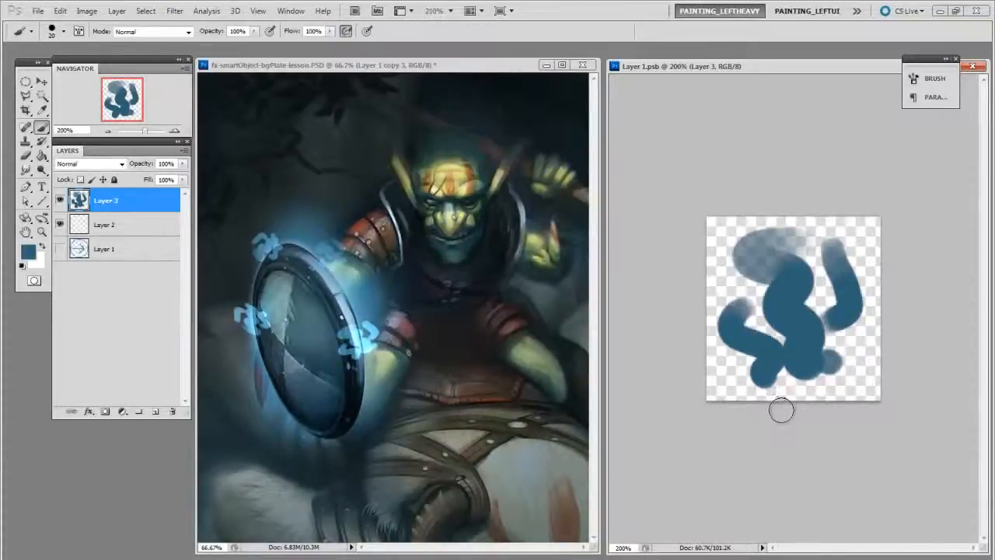
Step: Erase all the test strokes from Layer 3
key(e)
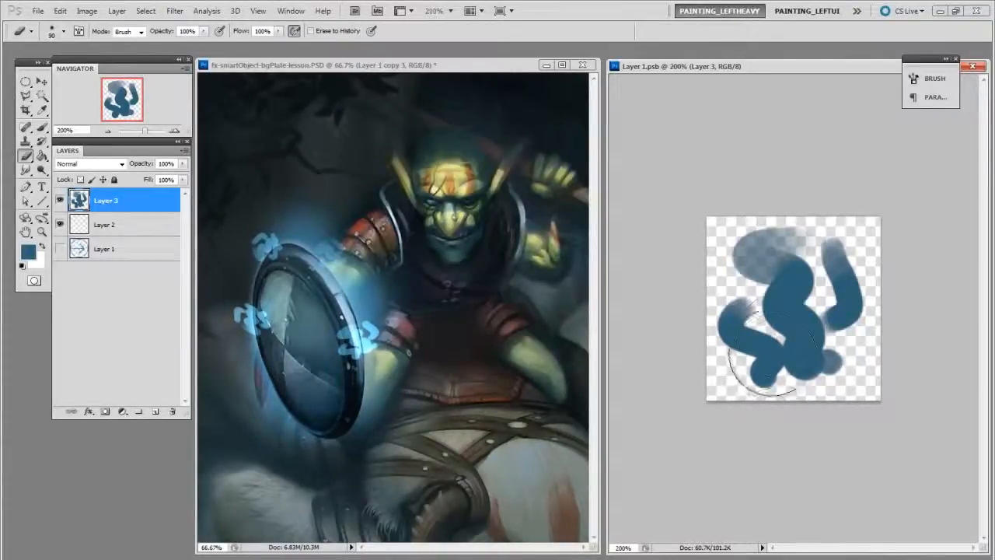
mouse_move(793, 356)
mouse_down()
mouse_move(757, 343)
mouse_move(825, 364)
mouse_move(856, 282)
mouse_move(738, 288)
mouse_up()
Step: Paint a solid dark blue teardrop-shaped blob on Layer 3 with a 30 px round brush at 100% hardness
key(b)
right_click(757, 276)
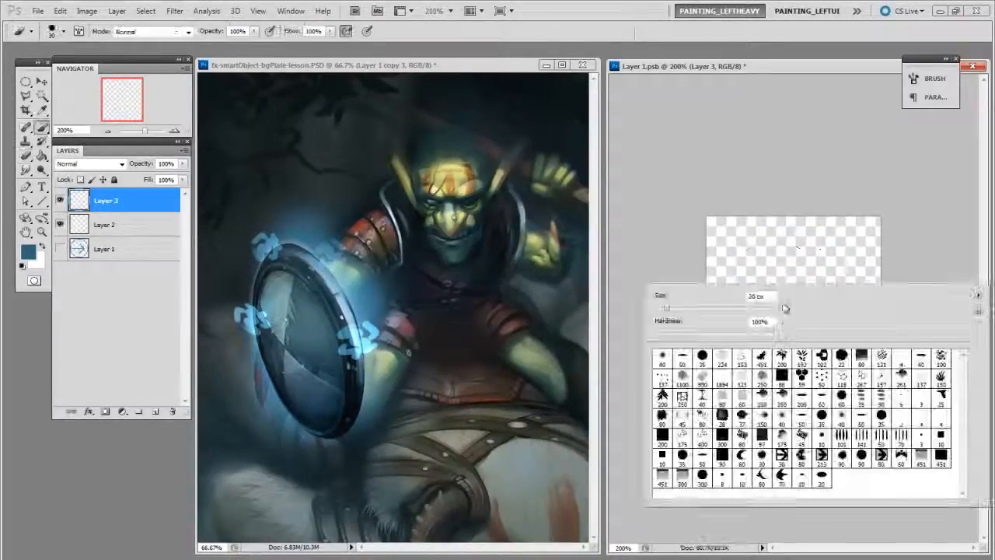
click(669, 238)
key(bracketleft)
key(bracketleft)
key(bracketleft)
key(bracketleft)
mouse_move(802, 278)
mouse_down()
mouse_move(795, 300)
mouse_move(819, 255)
mouse_move(787, 272)
mouse_move(788, 335)
mouse_up()
key(bracketright)
key(bracketright)
key(bracketright)
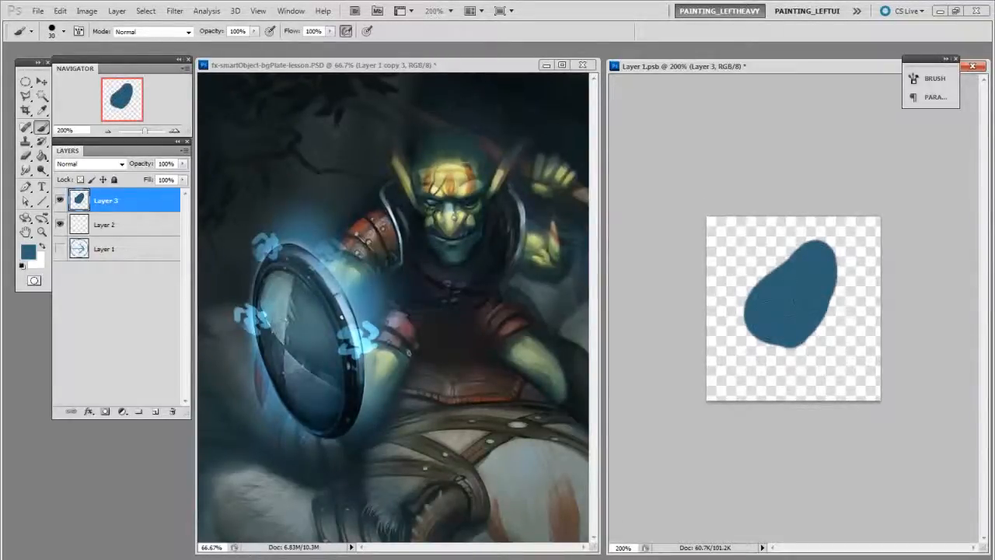
mouse_move(758, 330)
mouse_down()
mouse_move(775, 343)
mouse_move(804, 338)
mouse_move(826, 299)
mouse_up()
Step: Trim and refine the edges of the blue blob with the Eraser
key(e)
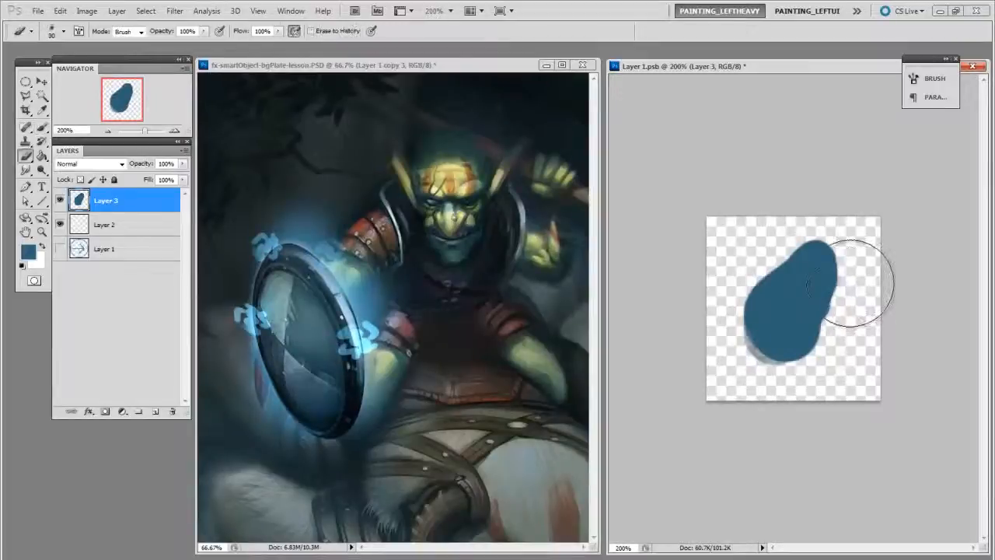
mouse_move(835, 255)
mouse_down()
mouse_move(818, 343)
mouse_move(749, 344)
mouse_move(801, 346)
mouse_move(749, 357)
mouse_move(743, 309)
mouse_up()
key(bracketright)
key(bracketright)
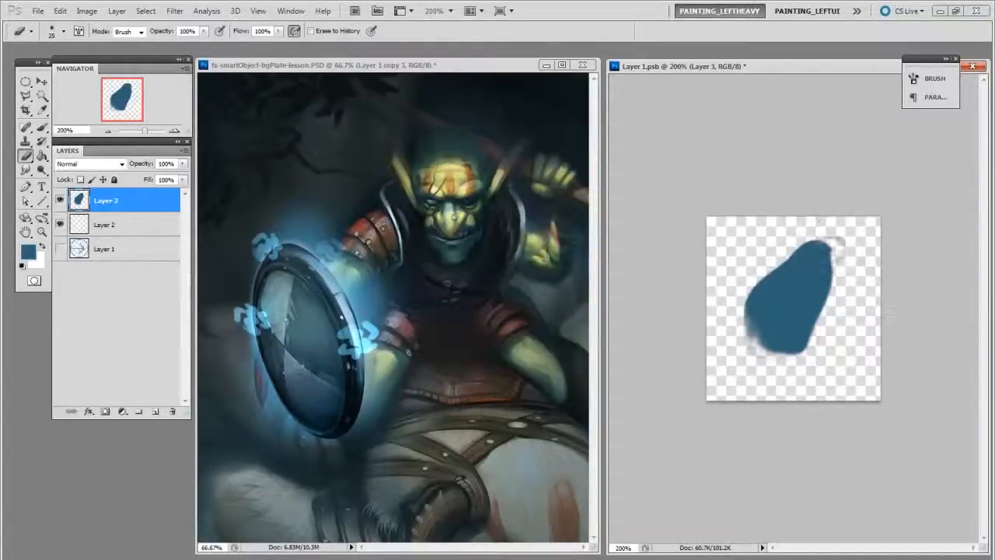
drag(830, 247, 844, 277)
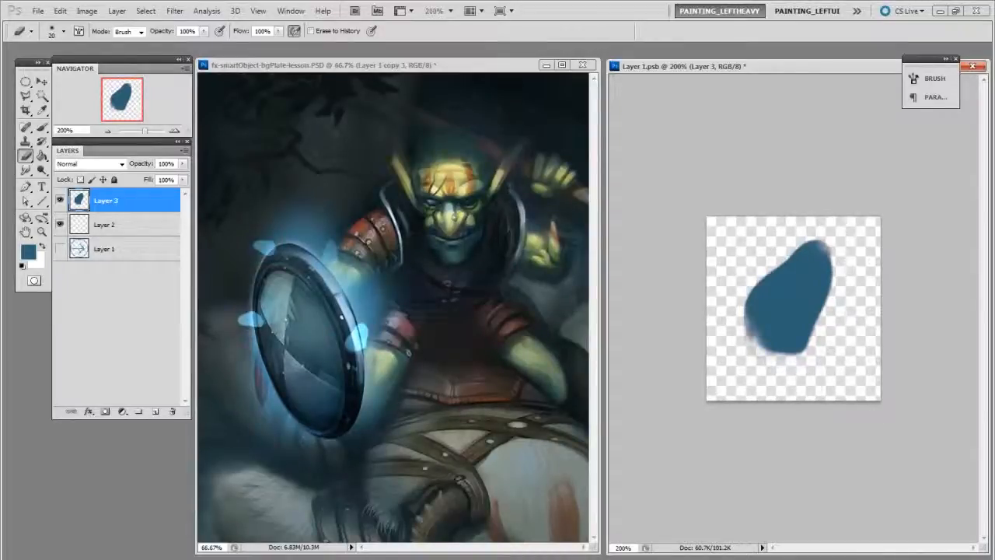
Step: Add a new layer and paint a closed blue ring around the blob with a smaller brush
key(ctrl+shift+alt+n)
key(b)
key(bracketleft)
key(bracketleft)
key(bracketleft)
key(bracketleft)
key(bracketleft)
mouse_move(802, 236)
mouse_down()
mouse_move(719, 330)
mouse_move(828, 227)
mouse_move(801, 237)
mouse_move(826, 233)
mouse_move(837, 246)
mouse_up()
Step: Give the ring layer an Outer Glow in Normal blend mode, coloured with the blob's blue and slightly increased in size
click(89, 412)
click(124, 468)
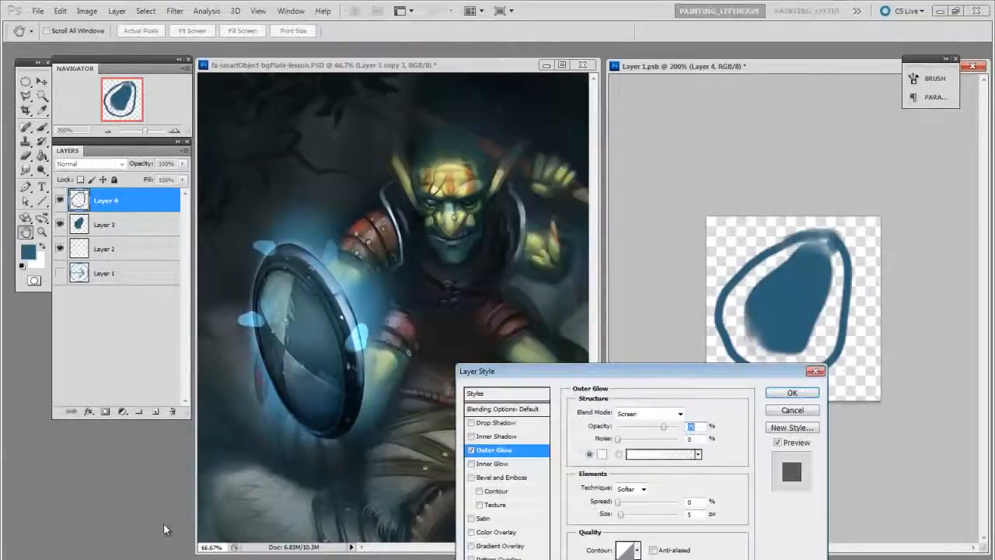
click(650, 413)
click(627, 424)
click(601, 454)
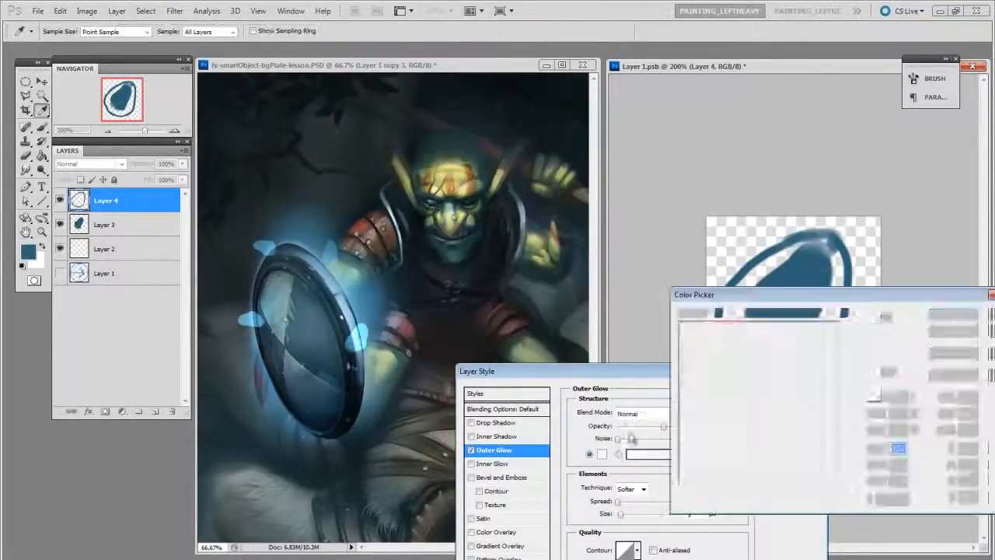
click(791, 262)
click(965, 314)
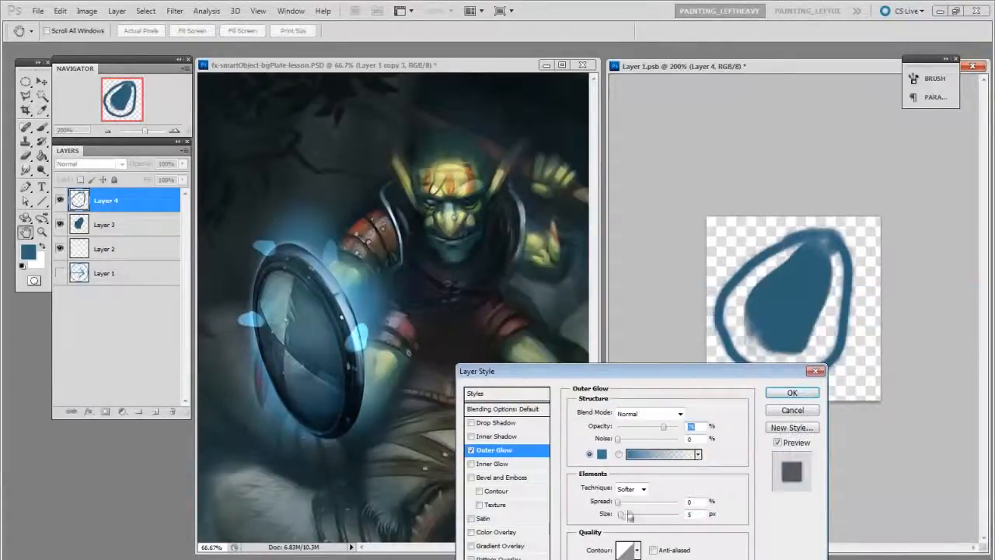
drag(621, 514, 624, 519)
click(785, 394)
Step: Set the ring layer's fill to 45% and reposition the ring around the blob
key(v)
key(shift+4)
key(shift+5)
drag(805, 327, 818, 317)
Step: Duplicate the glowing ring, shrink and rotate the copy around the blob with Free Transform, and save the smart object
alt+drag(818, 317, 808, 329)
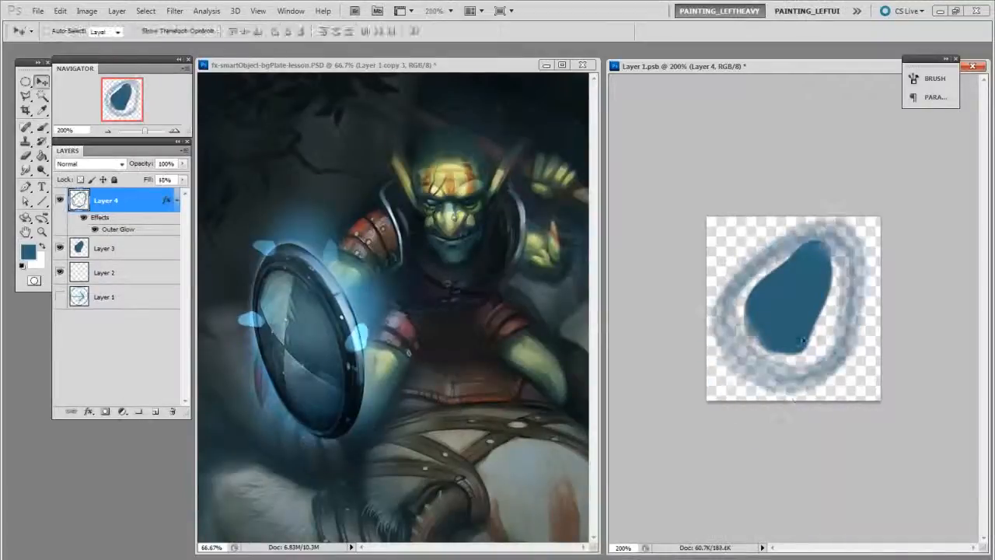
key(ctrl+t)
drag(855, 232, 804, 278)
drag(811, 398, 814, 381)
drag(777, 339, 787, 304)
drag(823, 344, 865, 315)
drag(853, 312, 824, 329)
key(Return)
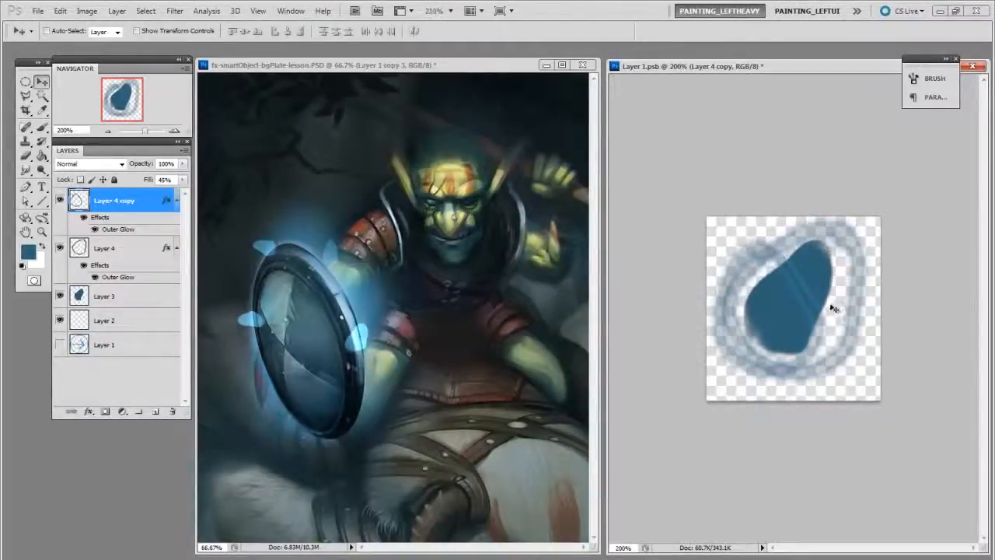
key(ctrl+s)
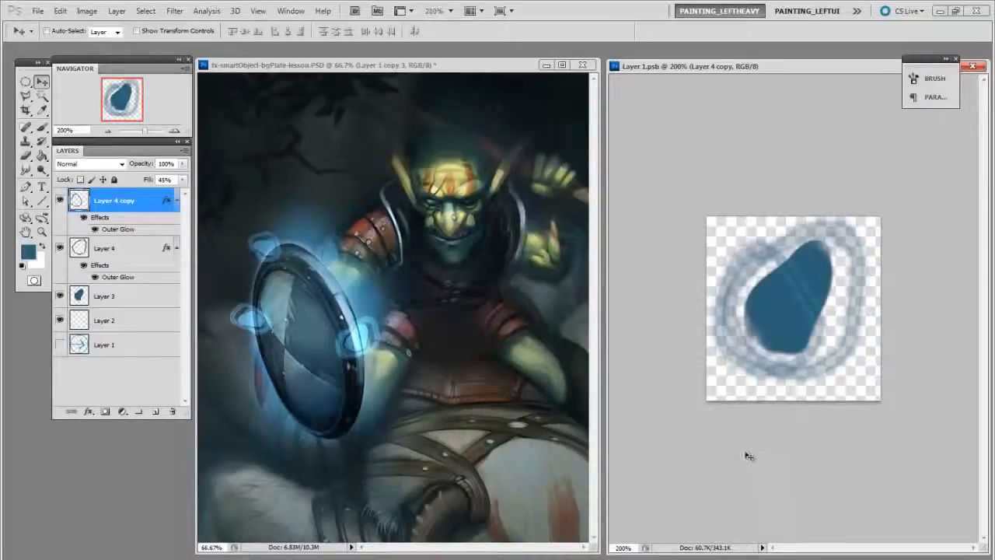
Step: Soften the edges of the blob on Layer 3 using a 40 px eraser with 0% hardness
click(129, 297)
key(e)
right_click(805, 315)
click(660, 386)
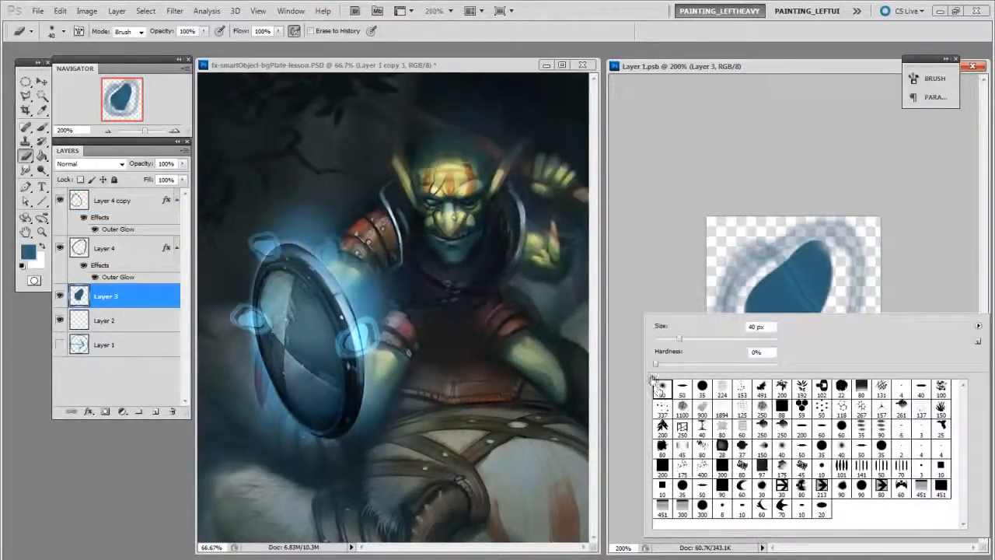
click(662, 273)
mouse_move(754, 278)
mouse_down()
mouse_move(746, 272)
mouse_move(835, 272)
mouse_move(736, 280)
mouse_up()
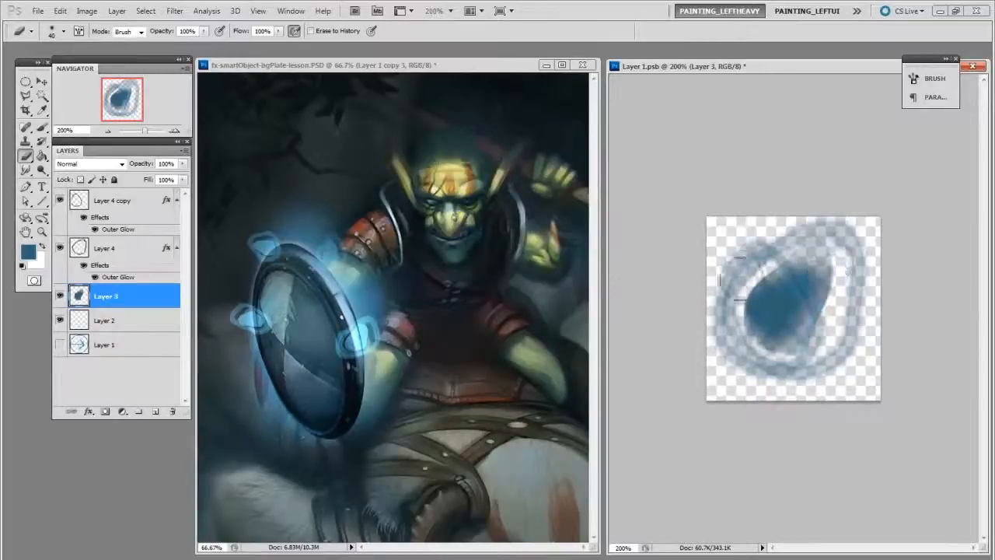
Step: Add a new layer above Layer 3 and paint a cyan highlight across the blob with a soft 40 px brush
key(ctrl+alt+shift+n)
key(b)
right_click(781, 285)
click(662, 360)
click(597, 344)
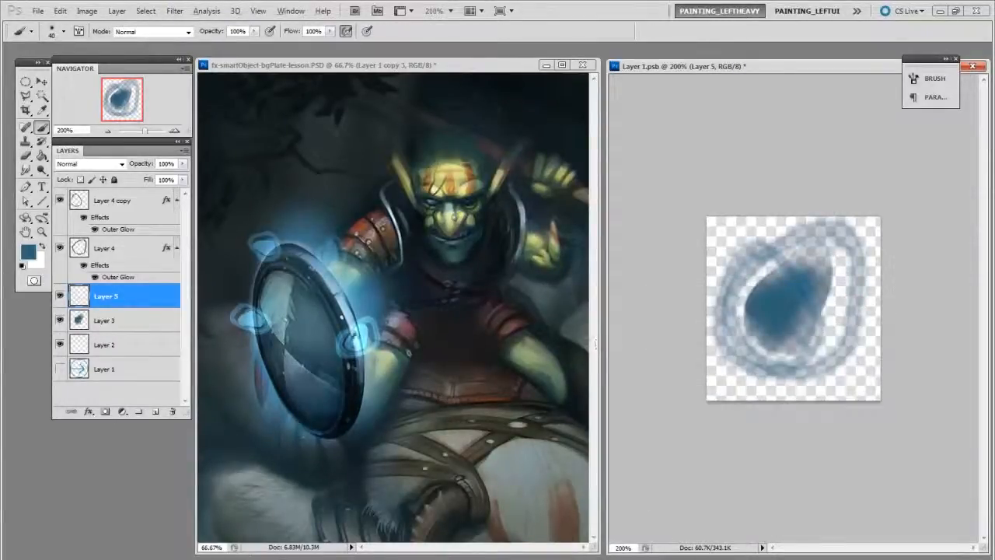
mouse_move(789, 298)
mouse_down()
mouse_move(791, 289)
mouse_move(787, 307)
mouse_up()
Step: Paint broader light cyan glows around the rings on Layer 5 with an enlarged brush and save the smart object
key([)
key(])
key(])
key(])
key(])
key(])
key(])
drag(754, 238, 760, 245)
drag(745, 352, 752, 359)
drag(830, 367, 853, 344)
mouse_move(840, 278)
mouse_down()
mouse_move(845, 249)
mouse_move(821, 355)
mouse_up()
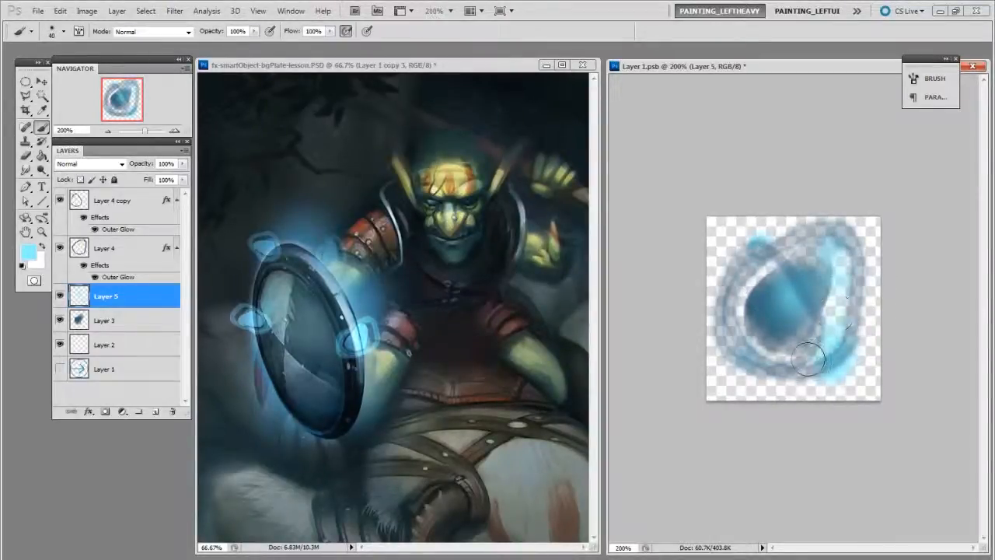
key(ctrl+s)
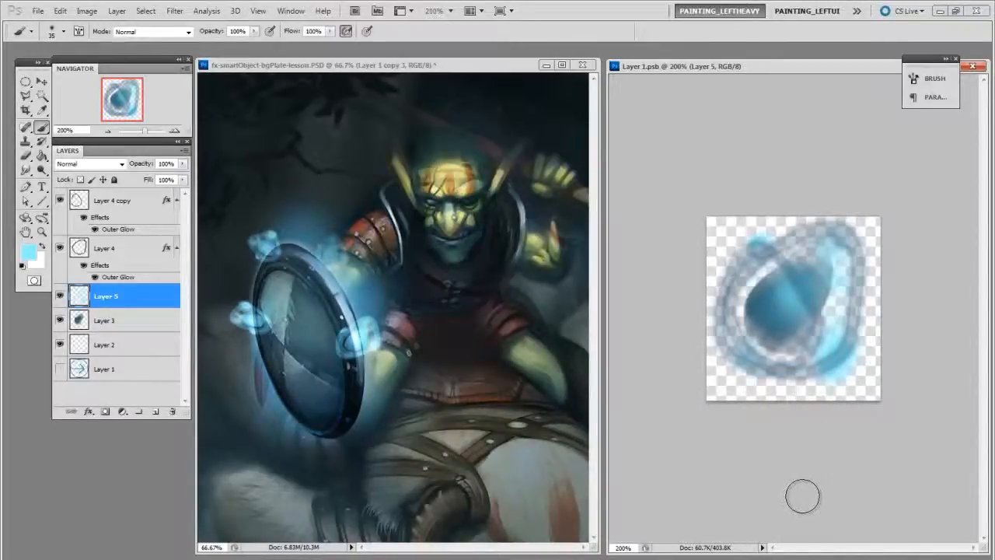
Step: Show the goblin painting full screen and enlarge the glow on the shield's inner rim, Layer 1 copy 3, with Free Transform
click(557, 315)
key(f)
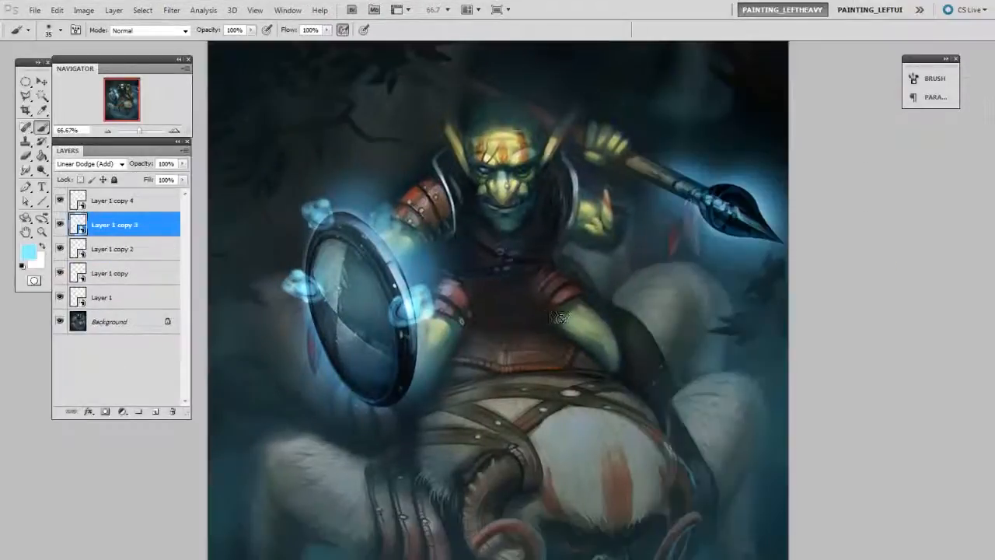
key(v)
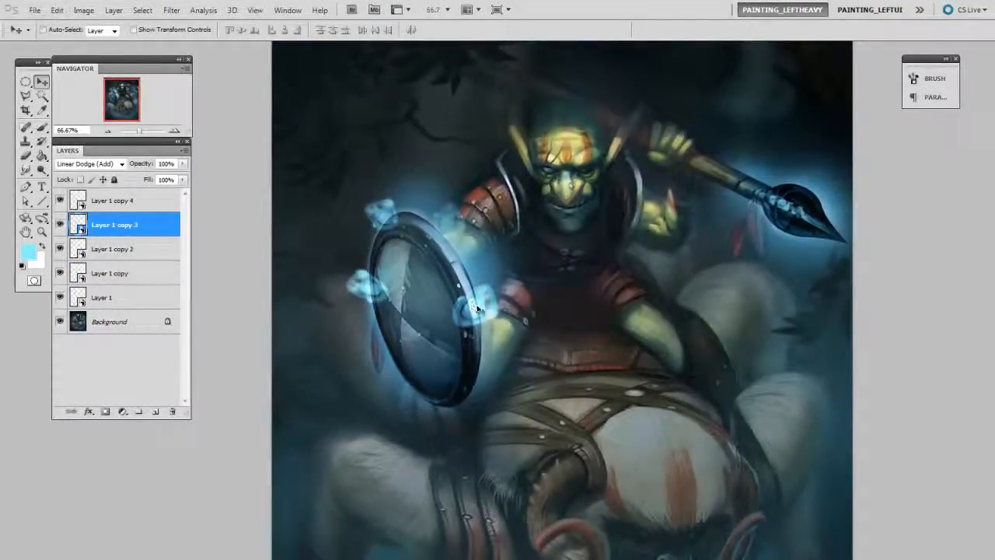
key(ctrl+t)
drag(501, 312, 479, 308)
key(Return)
Step: Stretch the Layer 1 copy glow inward over the shield to about 123% width with Free Transform
ctrl+click(364, 286)
key(ctrl+t)
drag(364, 286, 429, 283)
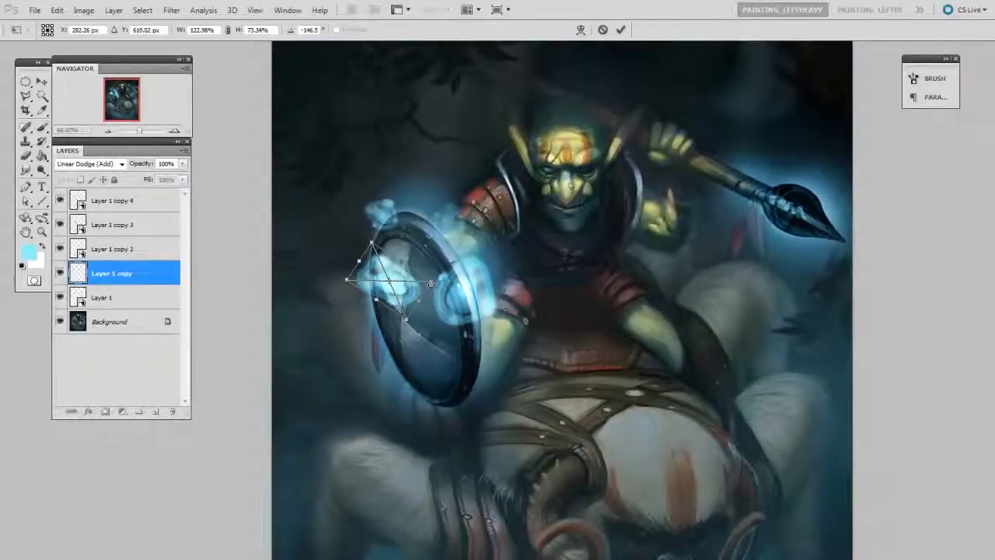
key(Return)
Step: Reshape the glow at the shield's upper rim, Layer 1 copy 2, with Free Transform and lower its opacity to 31%
drag(389, 215, 404, 230)
key(ctrl+t)
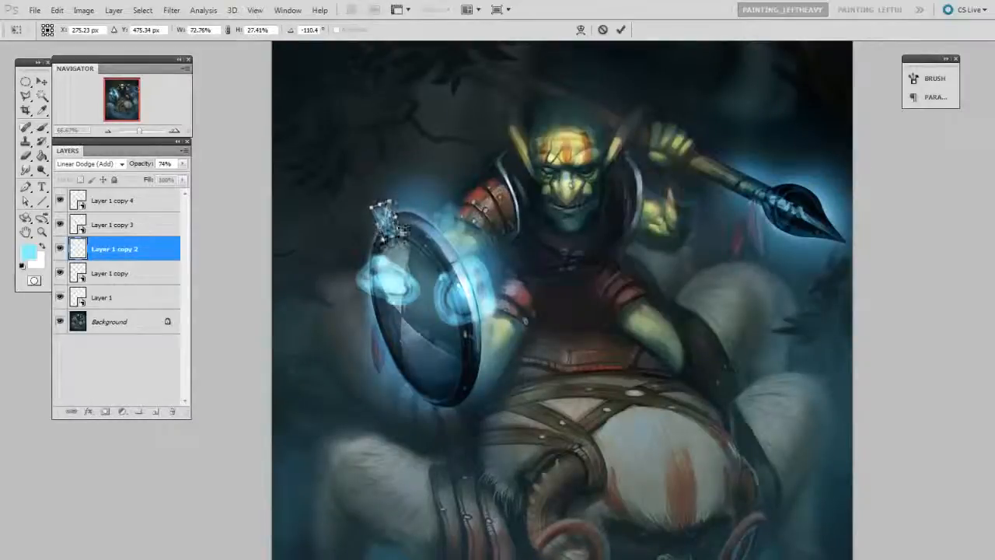
key(Return)
drag(158, 181, 139, 182)
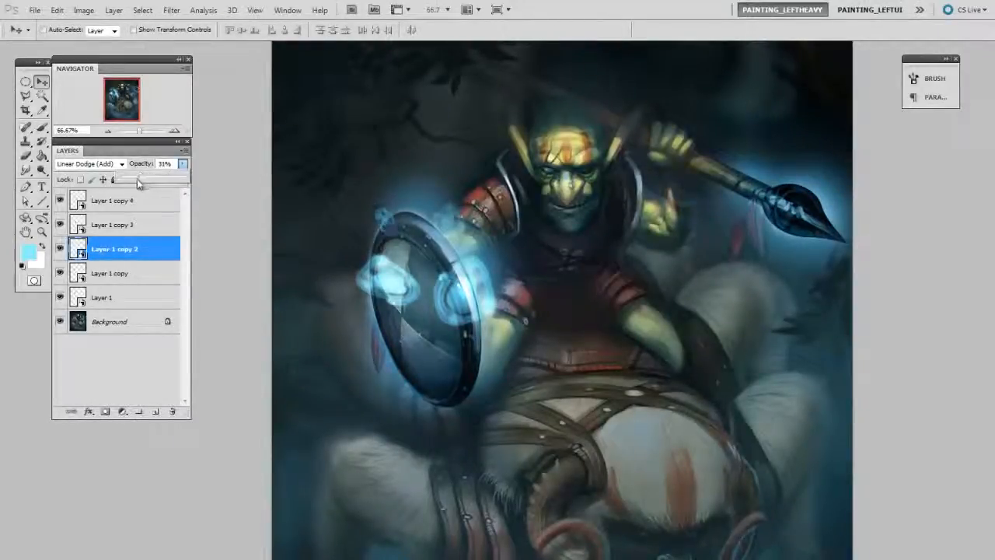
Step: Move the Layer 1 copy glow back along the shield's outer rim and reshape it with Free Transform
click(398, 288)
ctrl+drag(398, 289, 417, 261)
key(ctrl+t)
key(Return)
key(alt+v)
key(Escape)
Step: Duplicate the Layer 1 copy glow onto the shield's upper rim and reshape the duplicate with Free Transform
alt+drag(396, 268, 423, 226)
key(ctrl+t)
key(Return)
Step: Duplicate the upper-rim glow into the air above the shield and adjust its size and angle with Free Transform
drag(561, 319, 566, 300)
alt+drag(467, 184, 500, 213)
key(ctrl+t)
drag(486, 170, 455, 245)
key(Return)
key(ctrl+t)
key(Return)
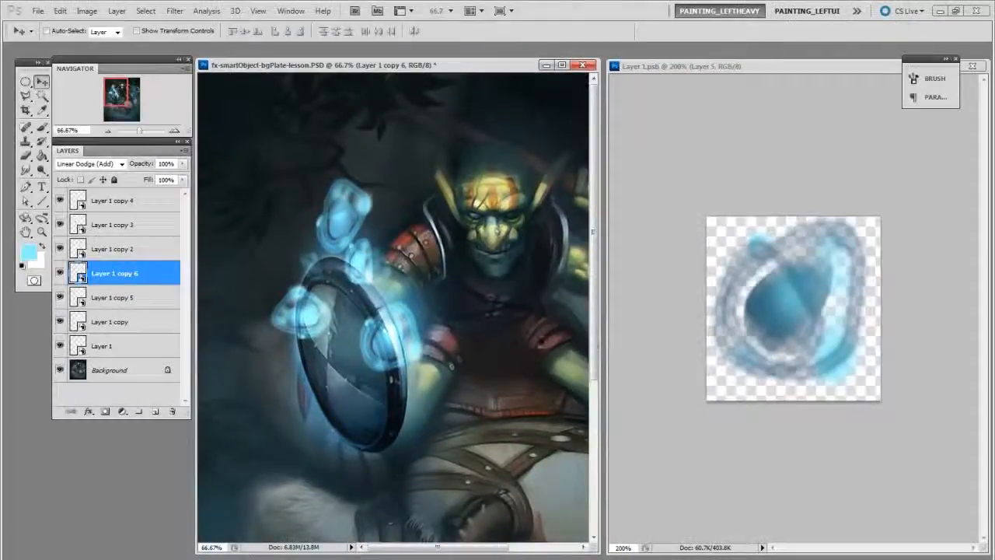
Step: Paint white texture over the blob on Layer 7 with a 153 px textured brush, soften it with a 60 px eraser, and save
click(830, 429)
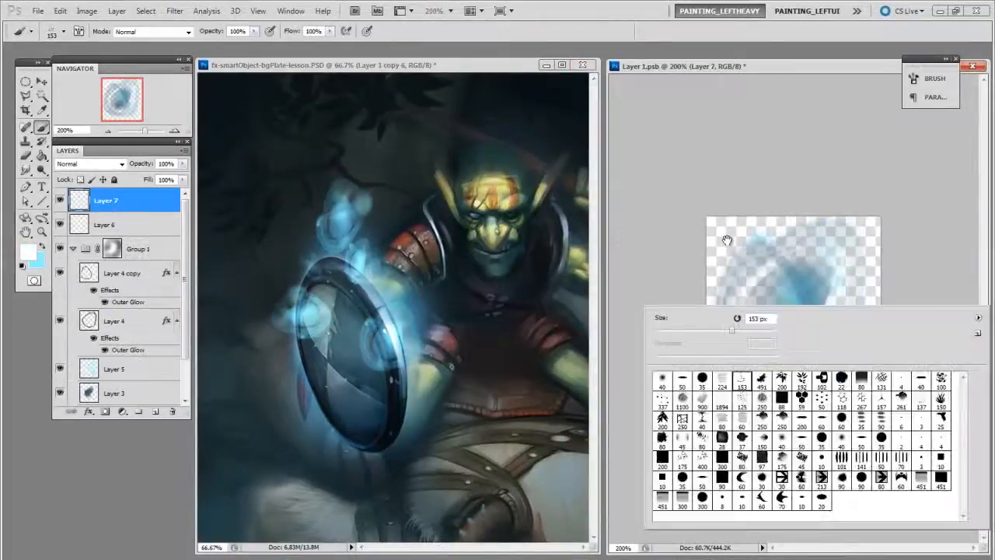
mouse_move(747, 336)
mouse_down()
mouse_move(778, 284)
mouse_move(782, 244)
mouse_move(800, 321)
mouse_move(783, 336)
mouse_up()
key(e)
right_click(793, 310)
click(662, 385)
key(])
key(])
key(ctrl+s)
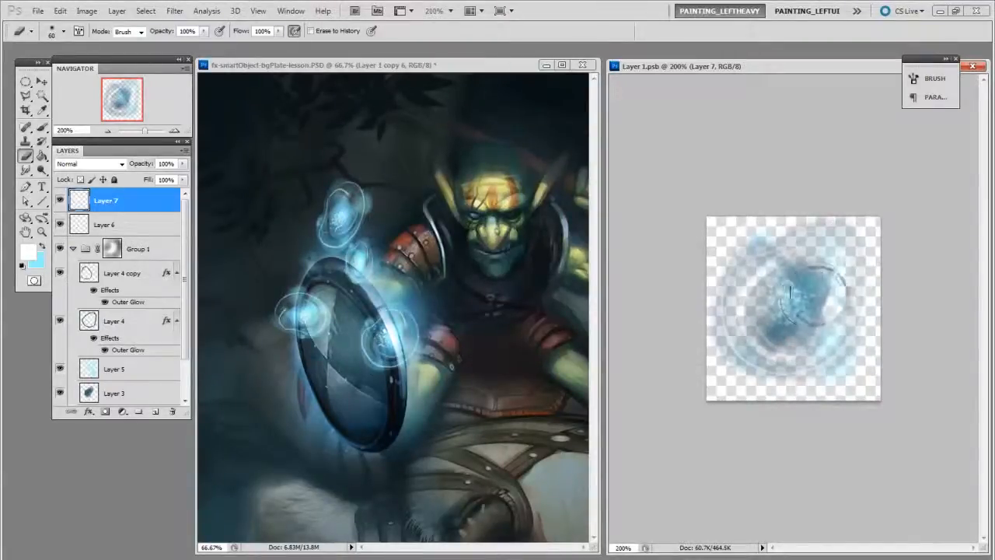
Step: Erase parts of Layer 6 along the upper outer edge of the effect with an enlarged soft round eraser at 0% hardness
click(129, 232)
right_click(799, 311)
click(665, 382)
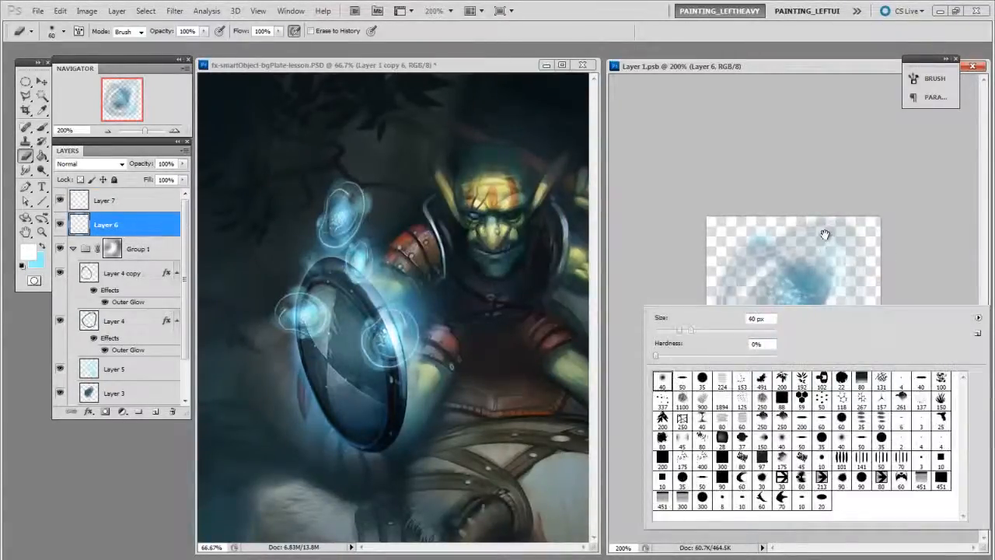
click(826, 235)
key(])
key(])
key(])
key(])
key(])
mouse_move(772, 241)
mouse_down()
mouse_move(859, 249)
mouse_move(727, 338)
mouse_move(732, 346)
mouse_move(876, 362)
mouse_move(815, 362)
mouse_move(799, 274)
mouse_move(741, 290)
mouse_move(764, 351)
mouse_move(827, 336)
mouse_move(818, 261)
mouse_move(845, 262)
mouse_move(833, 370)
mouse_move(821, 361)
mouse_move(854, 308)
mouse_move(824, 315)
mouse_move(817, 342)
mouse_move(829, 358)
mouse_move(826, 331)
mouse_move(863, 296)
mouse_up()
key([)
key([)
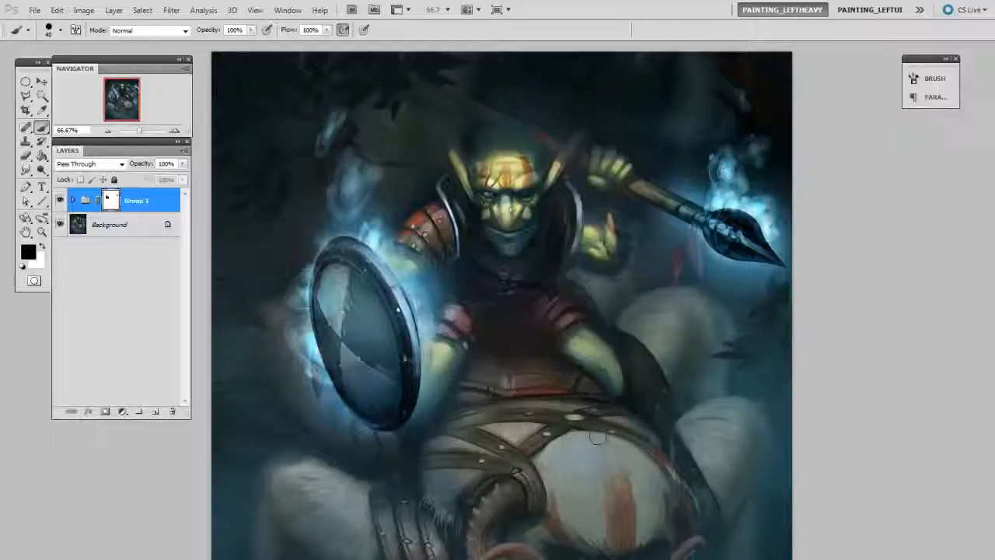
Step: Add a new layer above Group 1 and set the brush colour to a brighter blue based on the shield's glow
key(ctrl+alt+shift+n)
right_click(599, 413)
click(617, 434)
click(550, 318)
alt+click(424, 298)
key(n)
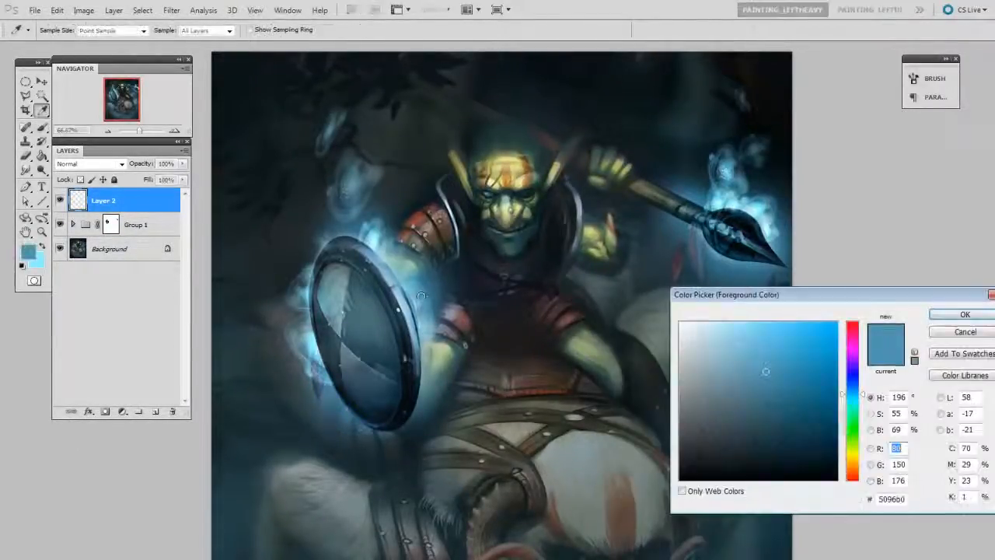
click(782, 353)
click(963, 314)
Step: Stamp blue spark specks beside and above the spearhead on Layer 2 with a reduced spatter brush
key(bracketleft)
key(bracketleft)
key(bracketleft)
key(bracketleft)
key(bracketleft)
click(695, 186)
click(704, 95)
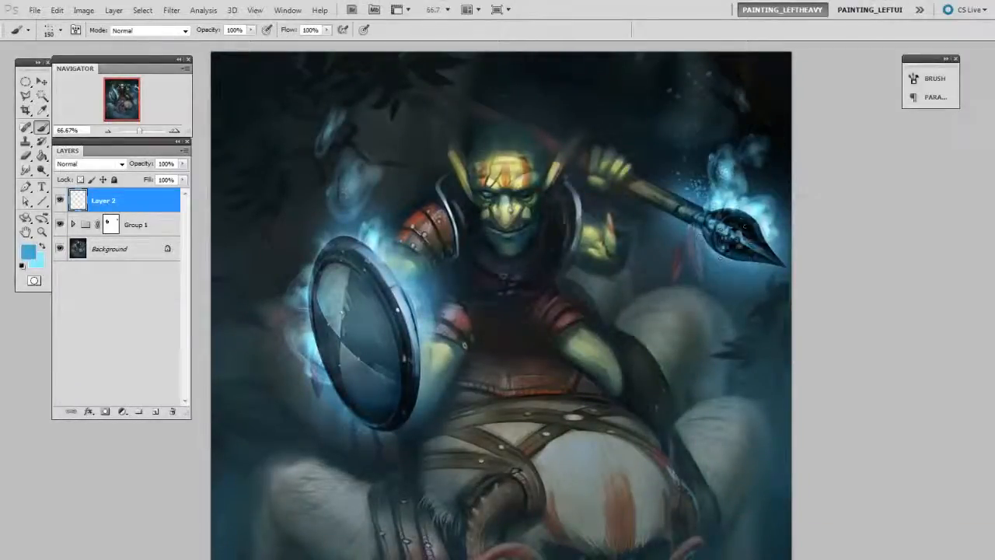
Step: Erase the blue specks overlapping the spearhead on Layer 2 with a round eraser
key(e)
right_click(719, 269)
click(705, 324)
click(625, 334)
key(bracketright)
mouse_move(727, 239)
mouse_down()
mouse_move(734, 220)
mouse_move(733, 253)
mouse_move(734, 237)
mouse_up()
Step: Enlarge the eraser to 90 px and erase the blue specks covering the shield's face
key(bracketright)
key(bracketright)
key(bracketright)
key(bracketright)
key(bracketright)
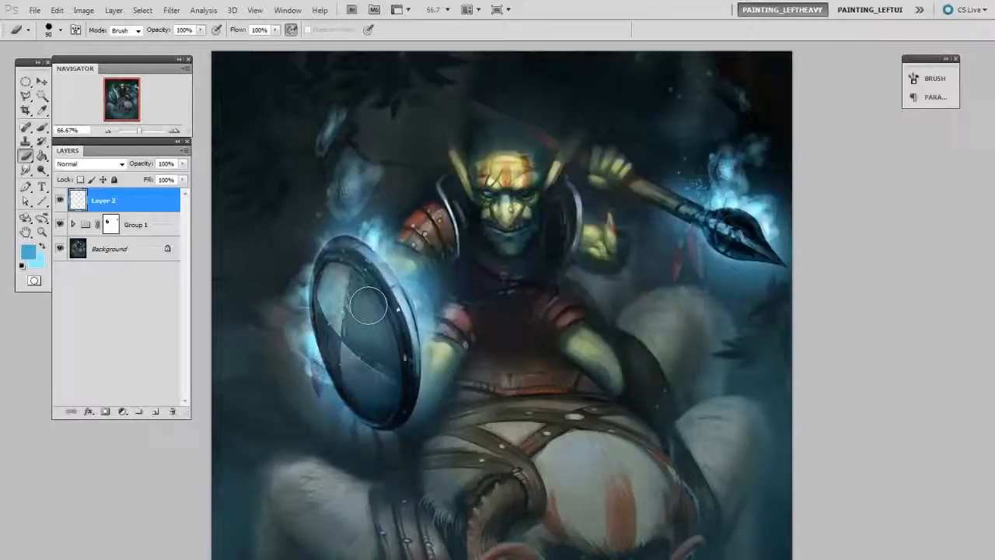
drag(356, 274, 341, 286)
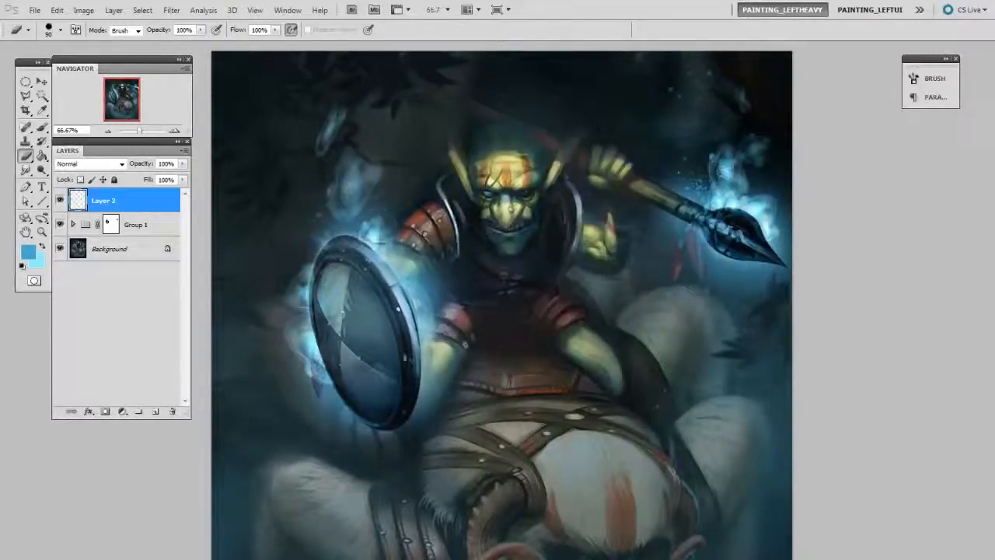
key(b)
key(e)
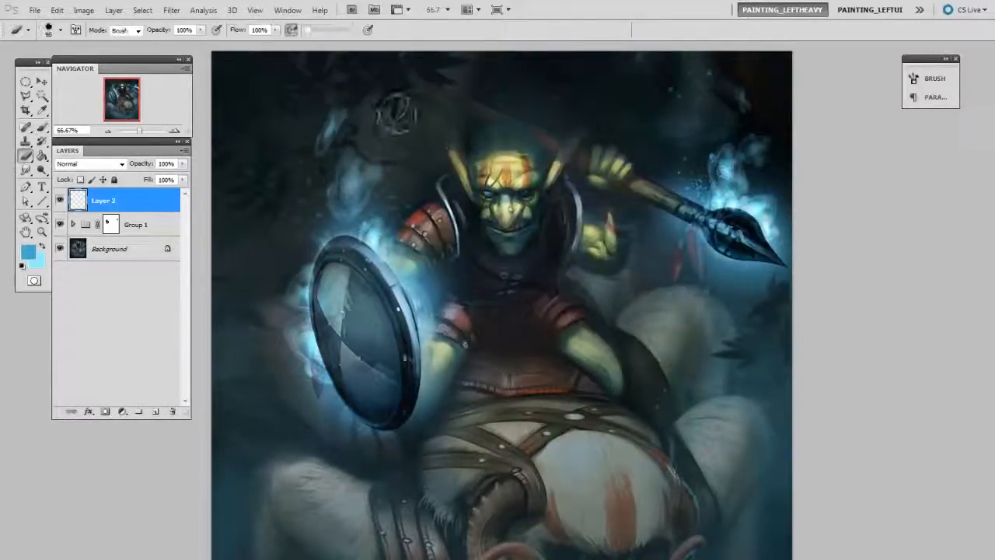